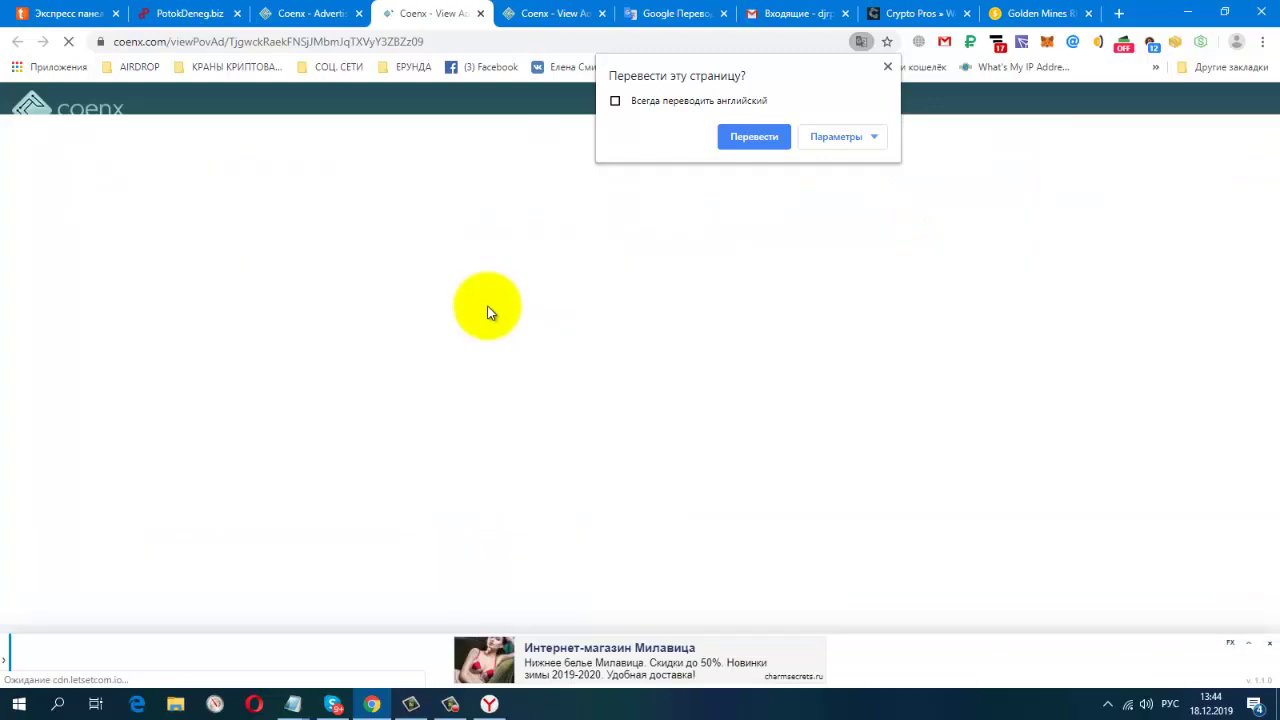
- Close the duplicate ad tab, verify the viewed POV ad, and return to the advertisements page
{"action": "left_click", "coordinate": [602, 13]}
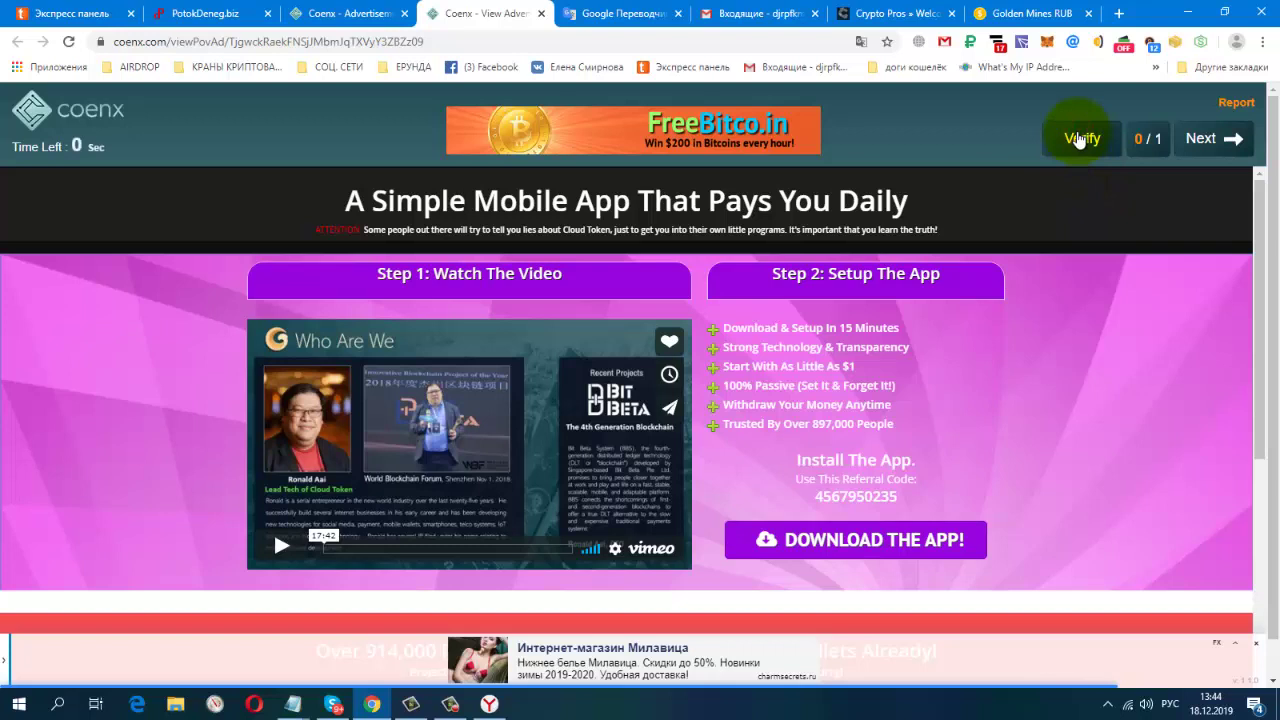
{"action": "left_click", "coordinate": [1079, 139]}
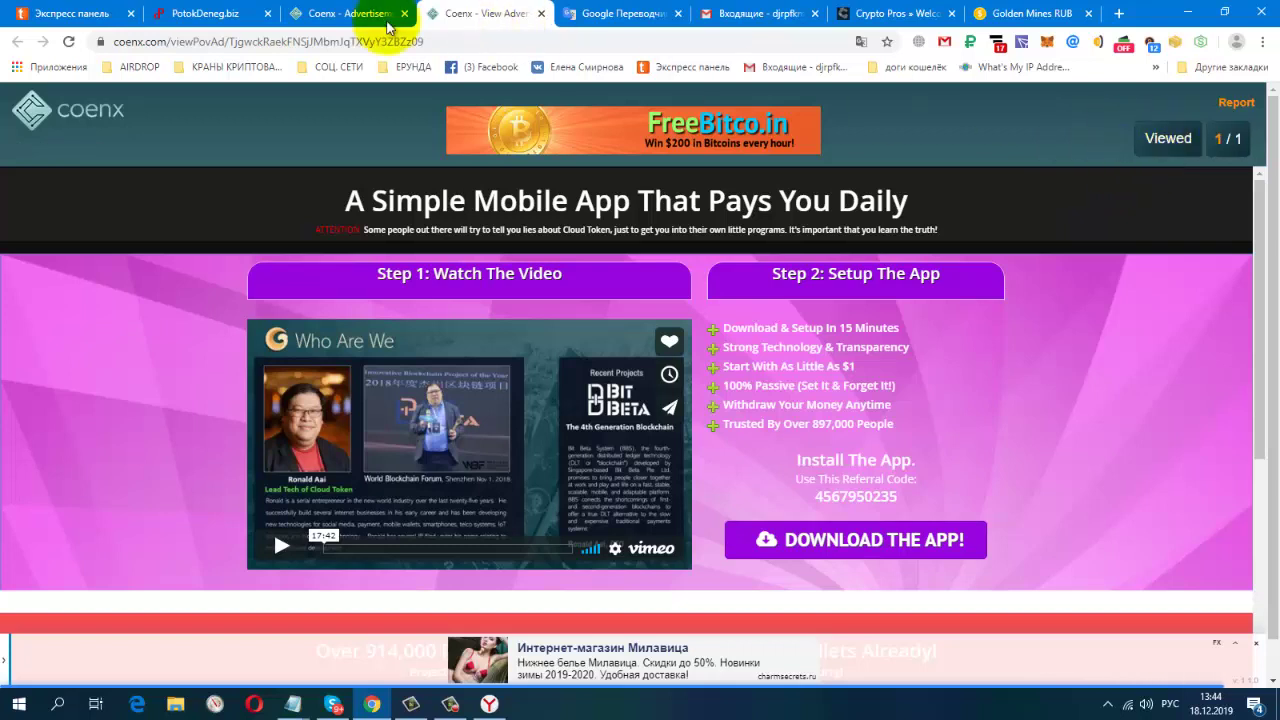
{"action": "left_click", "coordinate": [352, 11]}
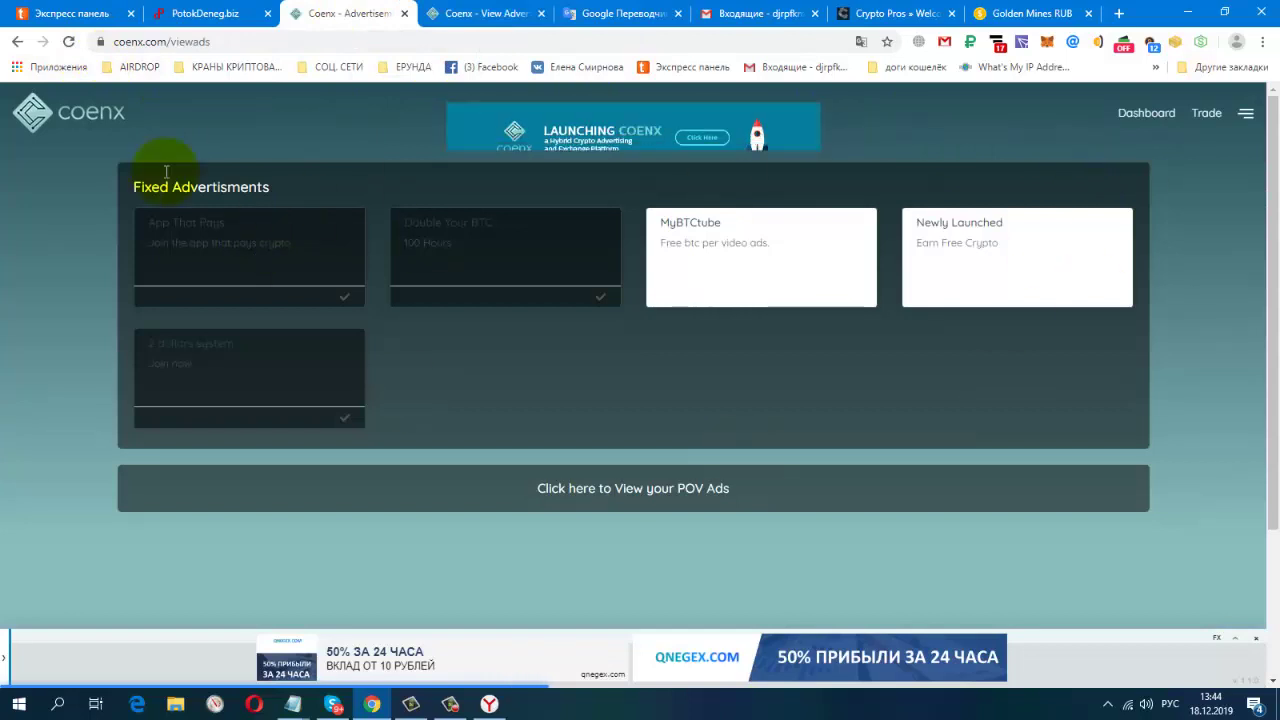
- Open the dashboard and examine the POV statistics, in particular the POV ads viewed today
{"action": "left_click", "coordinate": [1160, 116]}
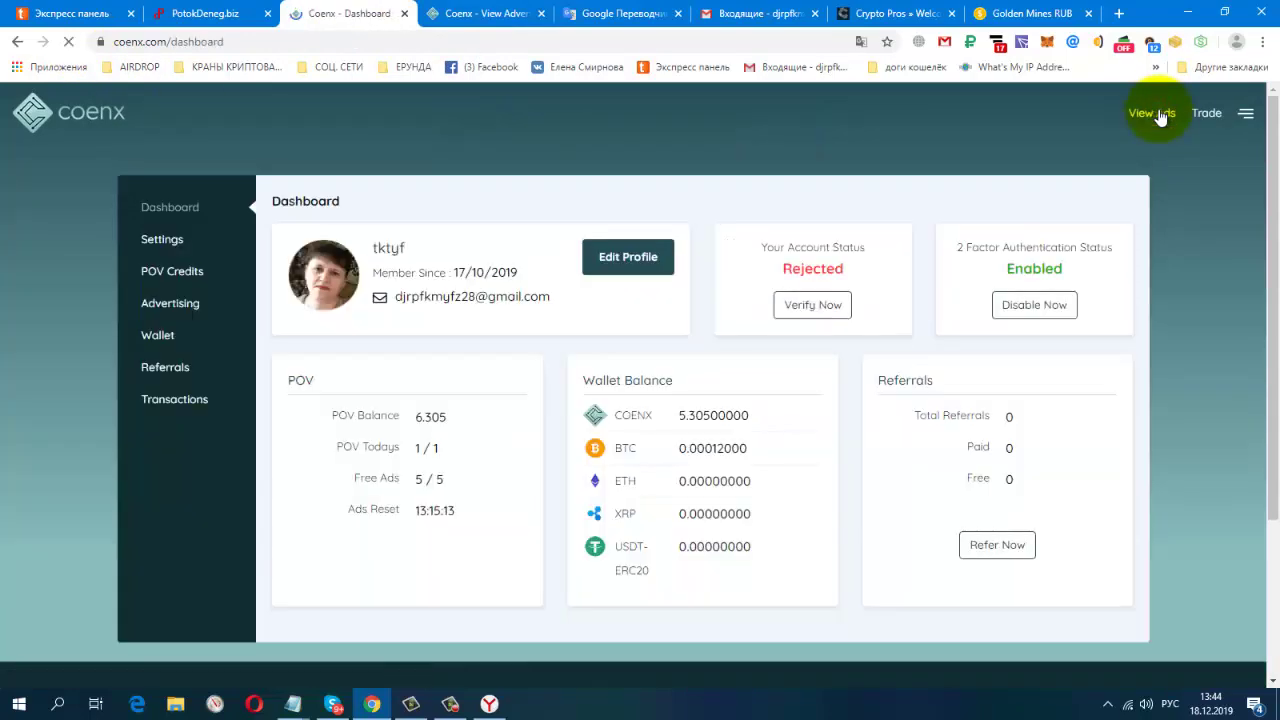
{"action": "scroll", "coordinate": [737, 366], "scroll_direction": "down", "scroll_amount": 1}
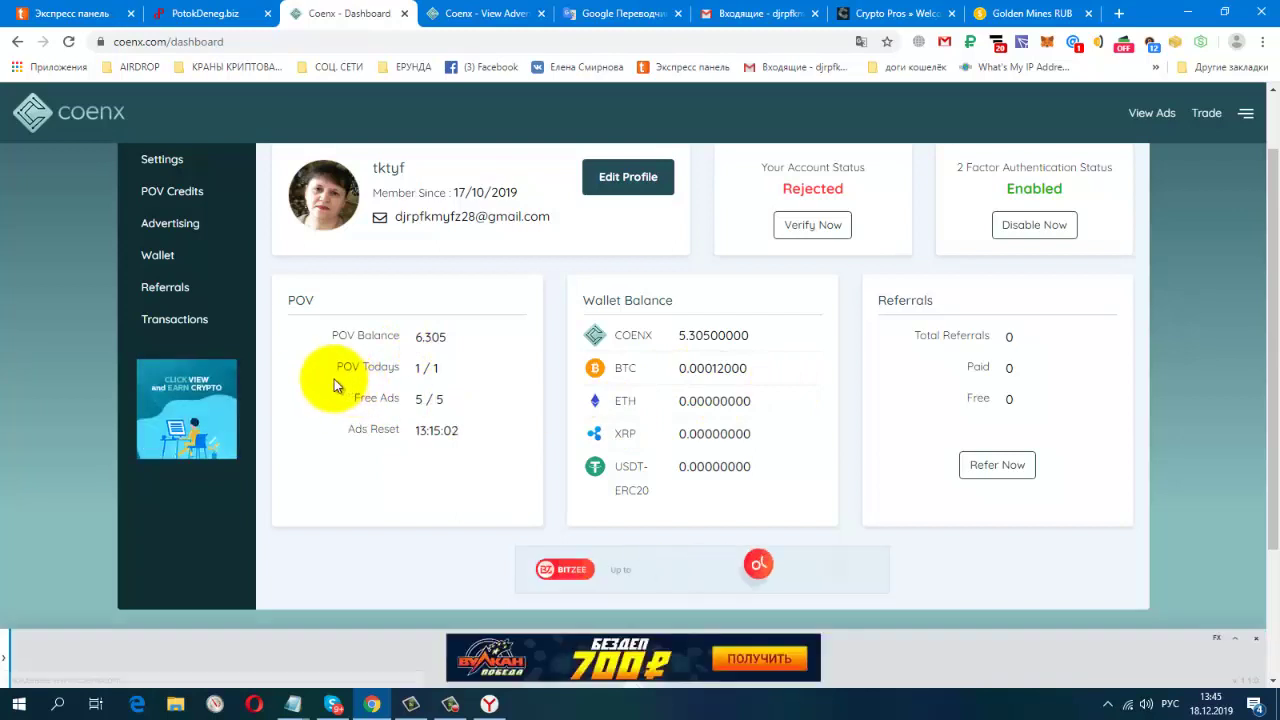
{"action": "left_click_drag", "start_coordinate": [338, 367], "coordinate": [405, 372]}
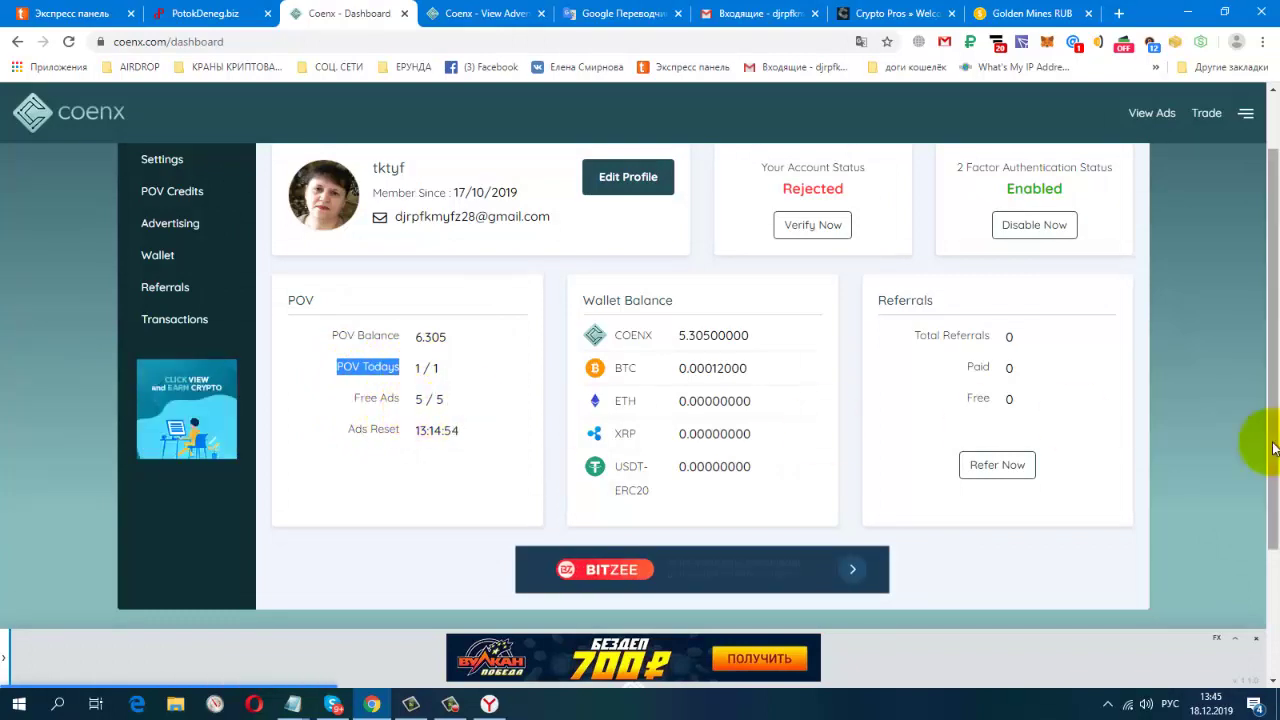
- Sell 5.00 COENX on the COENX/BTC trading pair with a limit order priced at 0.00012 BTC
{"action": "scroll", "coordinate": [1273, 448], "scroll_direction": "up", "scroll_amount": 1}
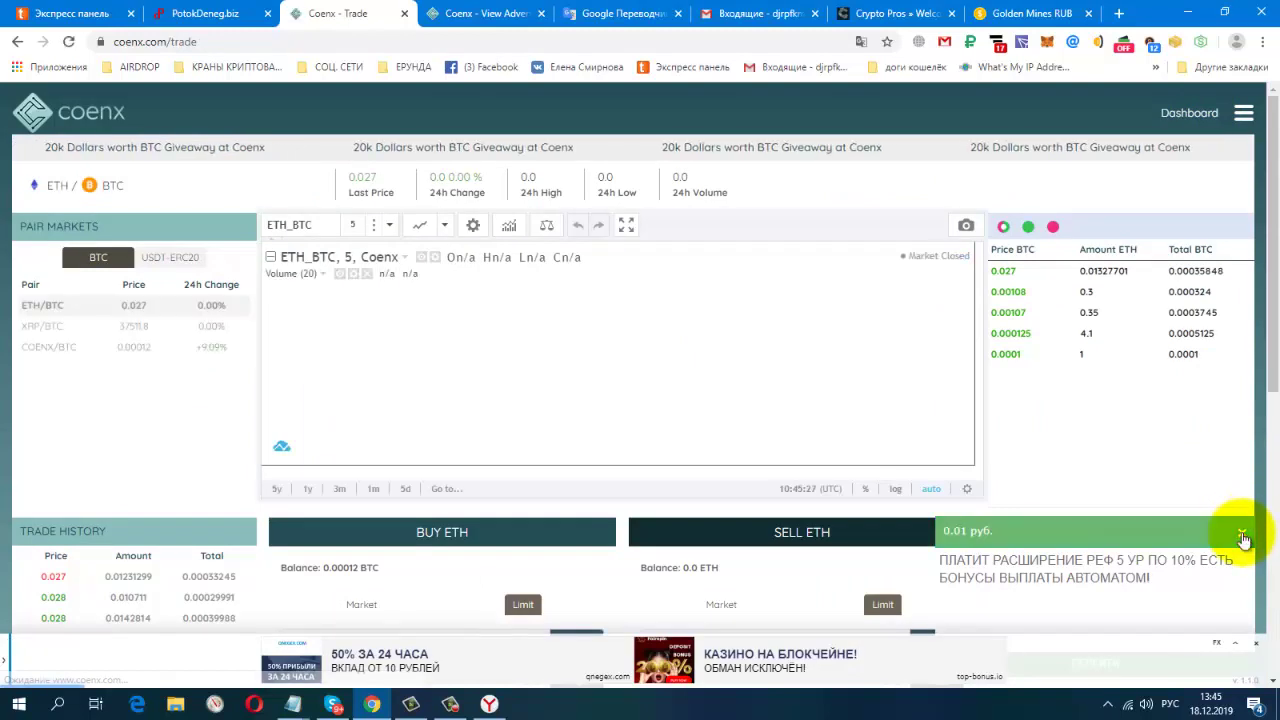
{"action": "left_click", "coordinate": [1242, 536]}
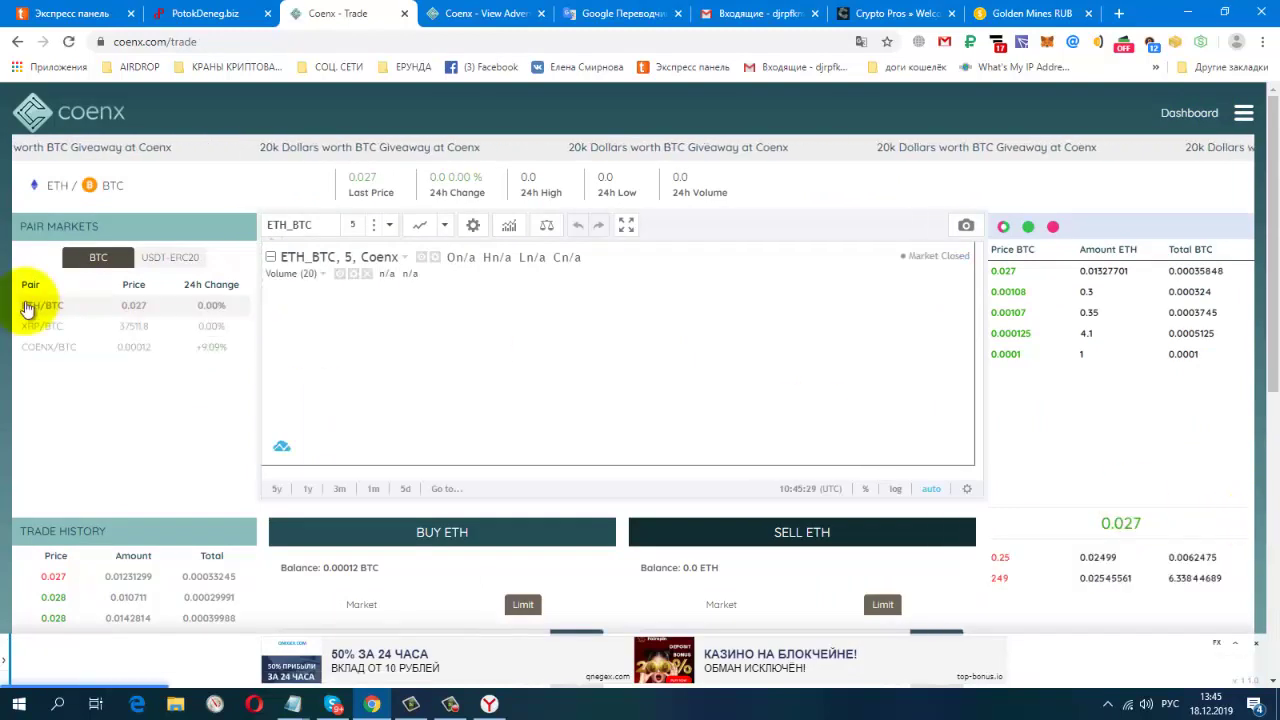
{"action": "left_click", "coordinate": [47, 352]}
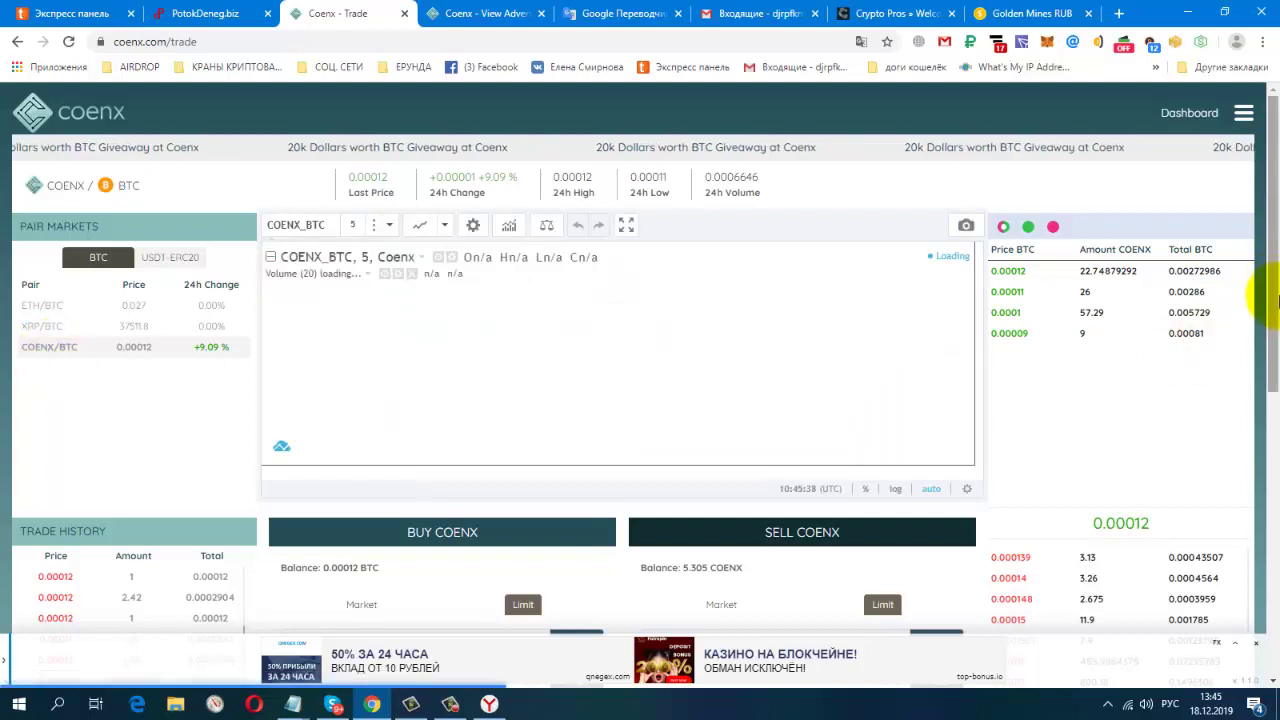
{"action": "scroll", "coordinate": [1272, 305], "scroll_direction": "down", "scroll_amount": 1}
{"action": "scroll", "coordinate": [1272, 300], "scroll_direction": "down", "scroll_amount": 2}
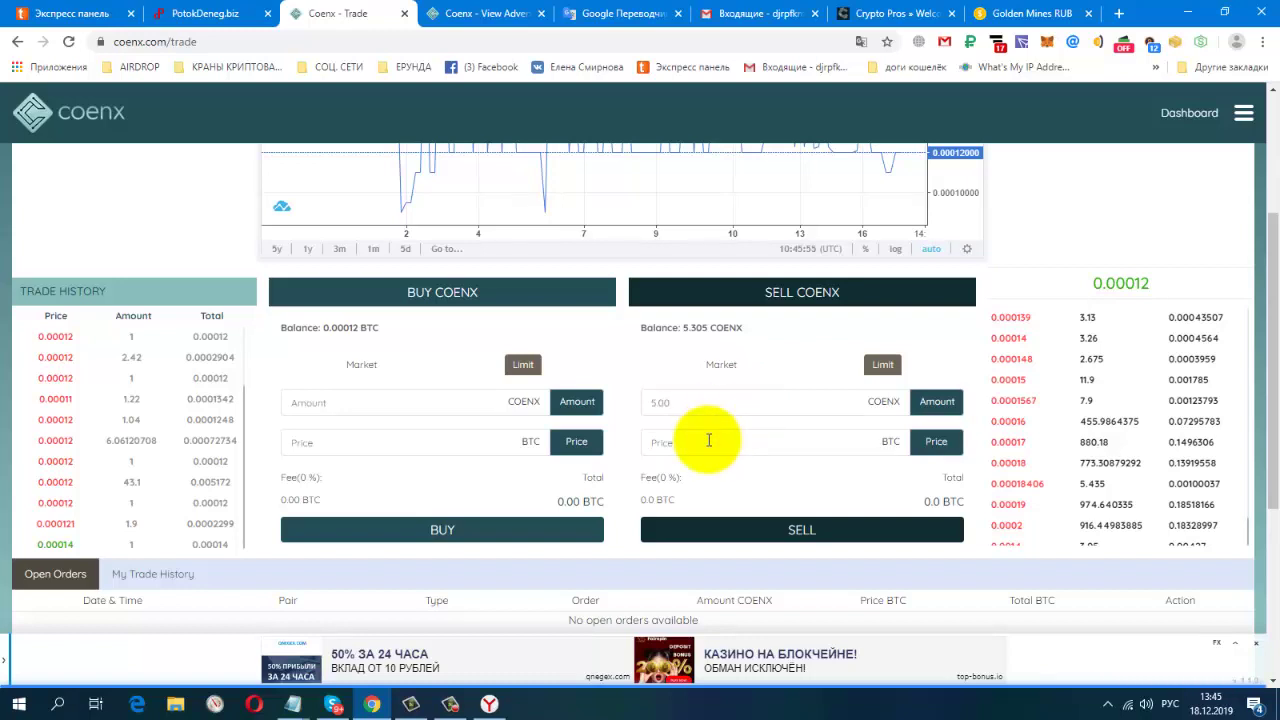
{"action": "type", "text": "0"}
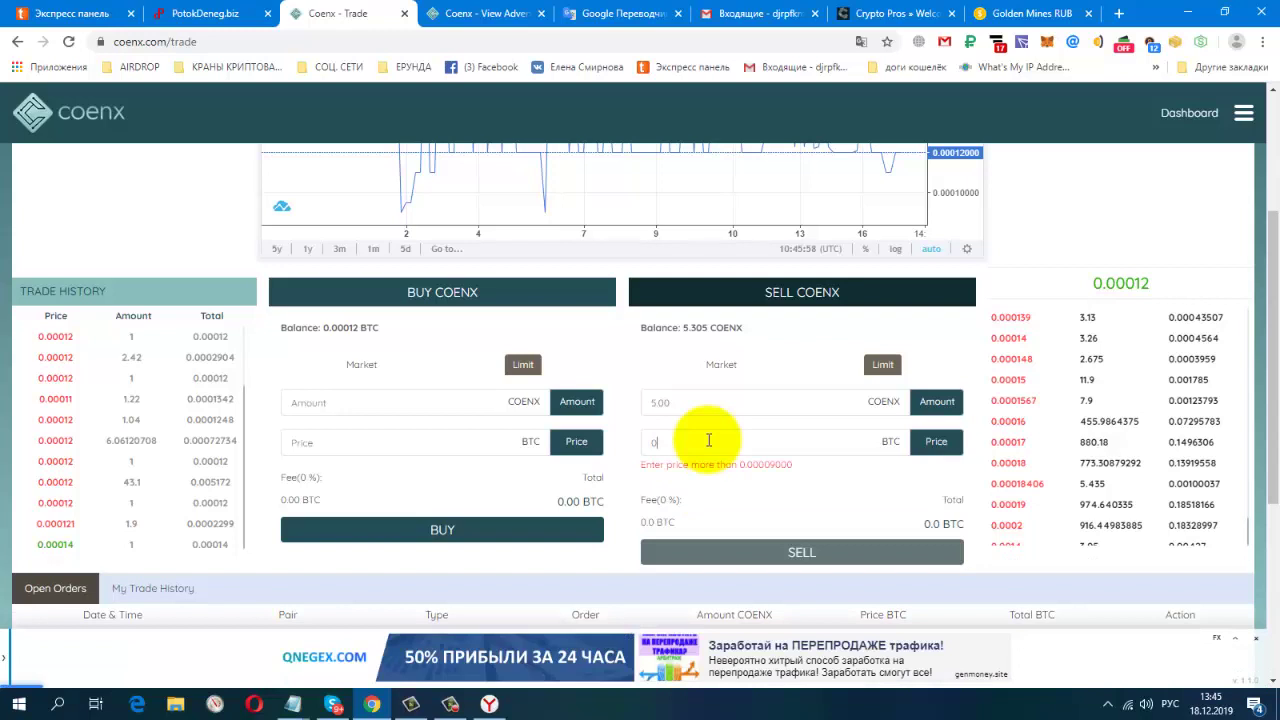
{"action": "type", "text": ".00012"}
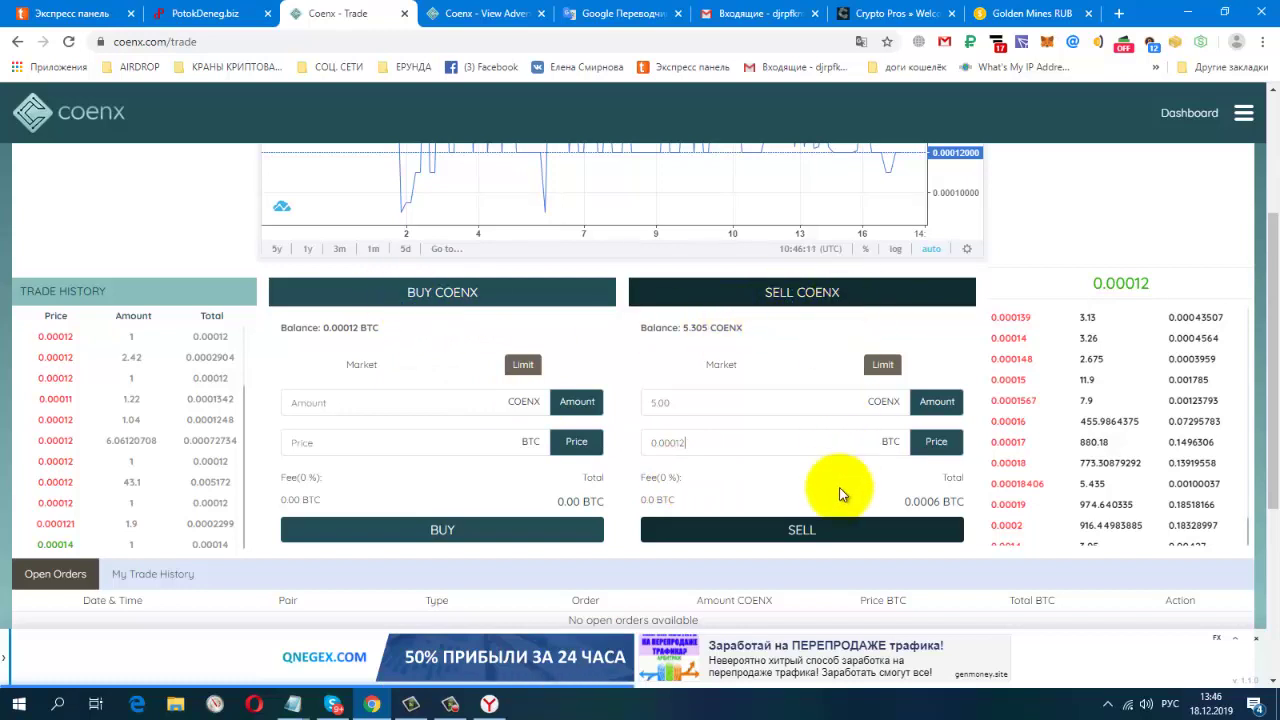
{"action": "scroll", "coordinate": [966, 480], "scroll_direction": "down", "scroll_amount": 1}
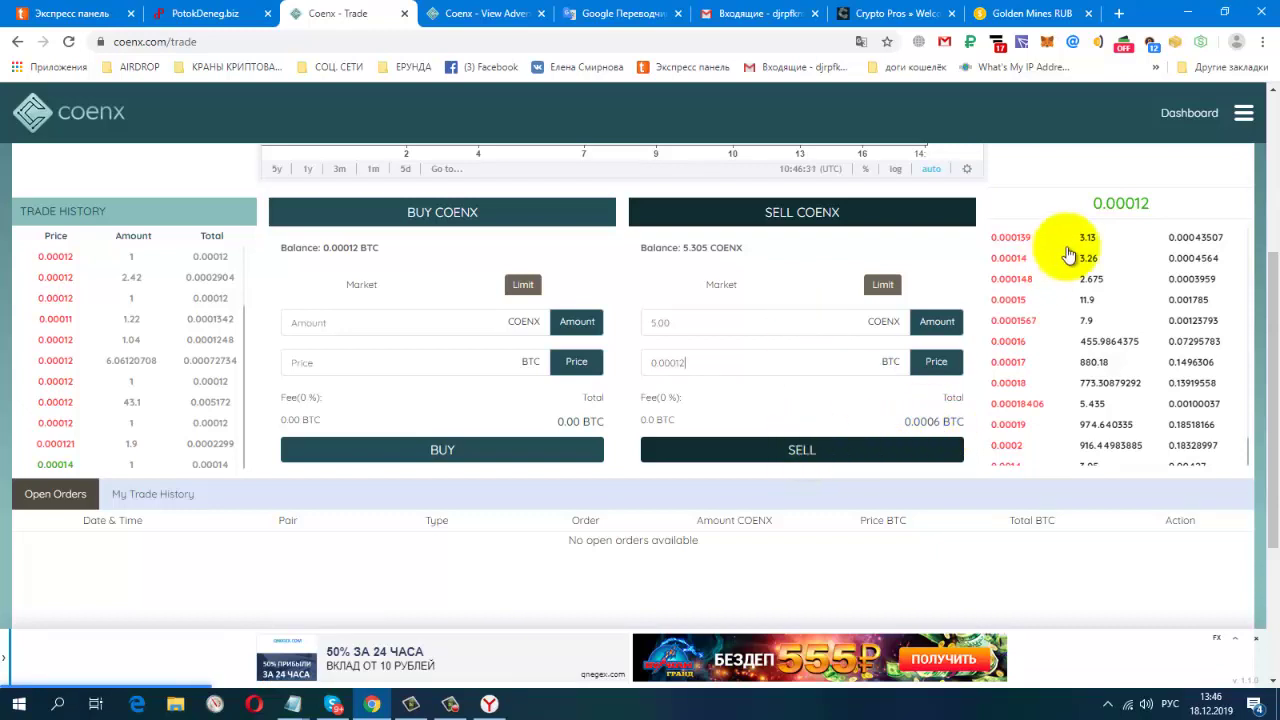
{"action": "left_click", "coordinate": [803, 452]}
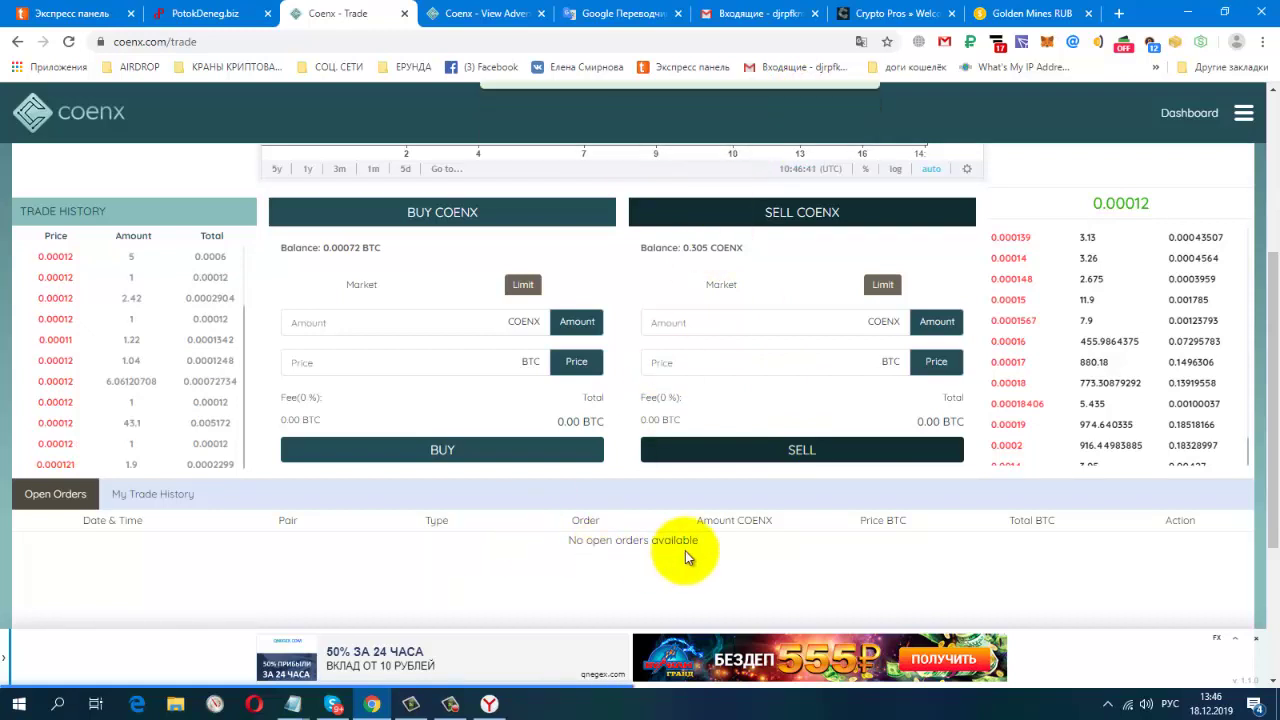
- Return to the dashboard and check the COENX and BTC amounts in the wallet balance
{"action": "left_click", "coordinate": [1183, 115]}
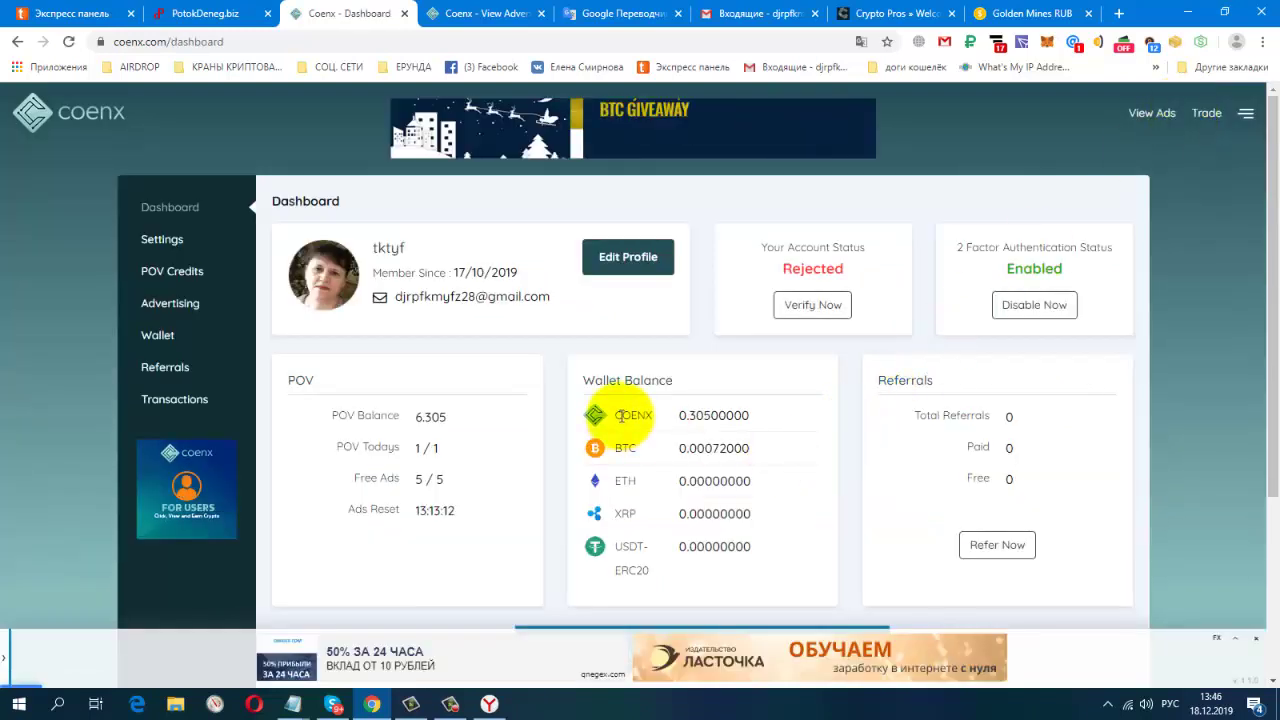
{"action": "left_click_drag", "start_coordinate": [617, 414], "coordinate": [800, 408]}
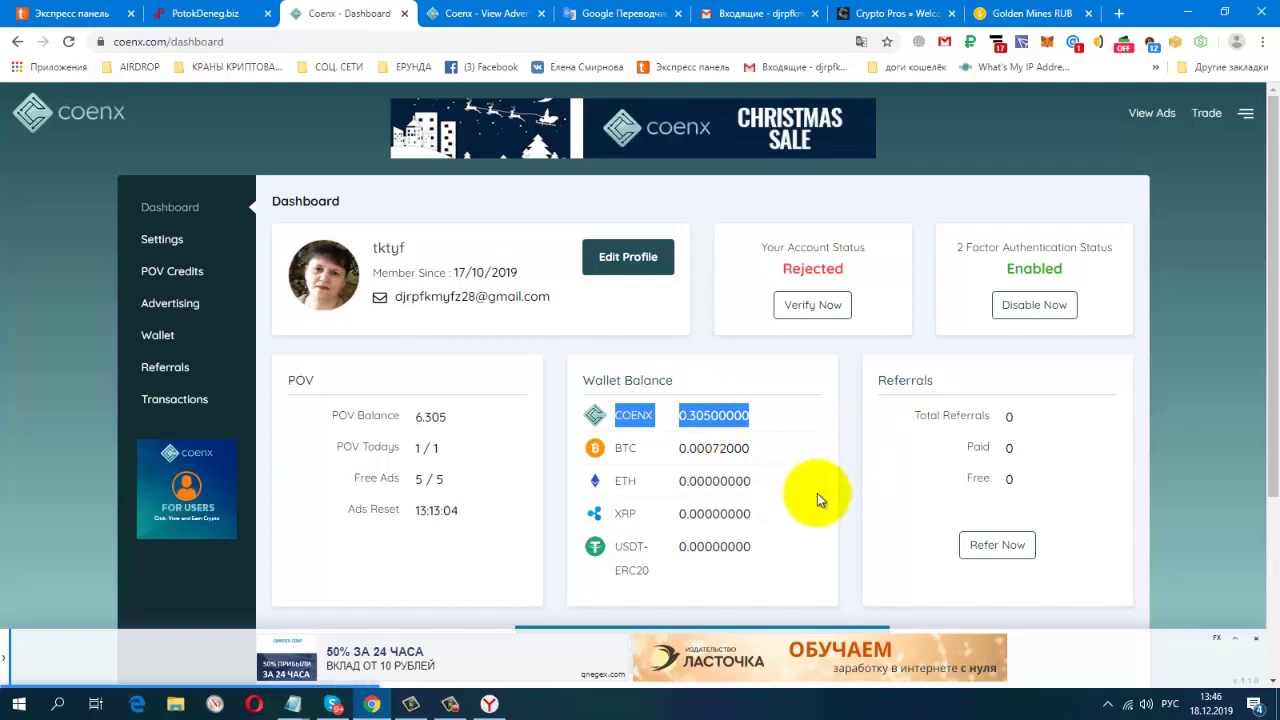
{"action": "left_click", "coordinate": [818, 449]}
{"action": "scroll", "coordinate": [793, 449], "scroll_direction": "down", "scroll_amount": 1}
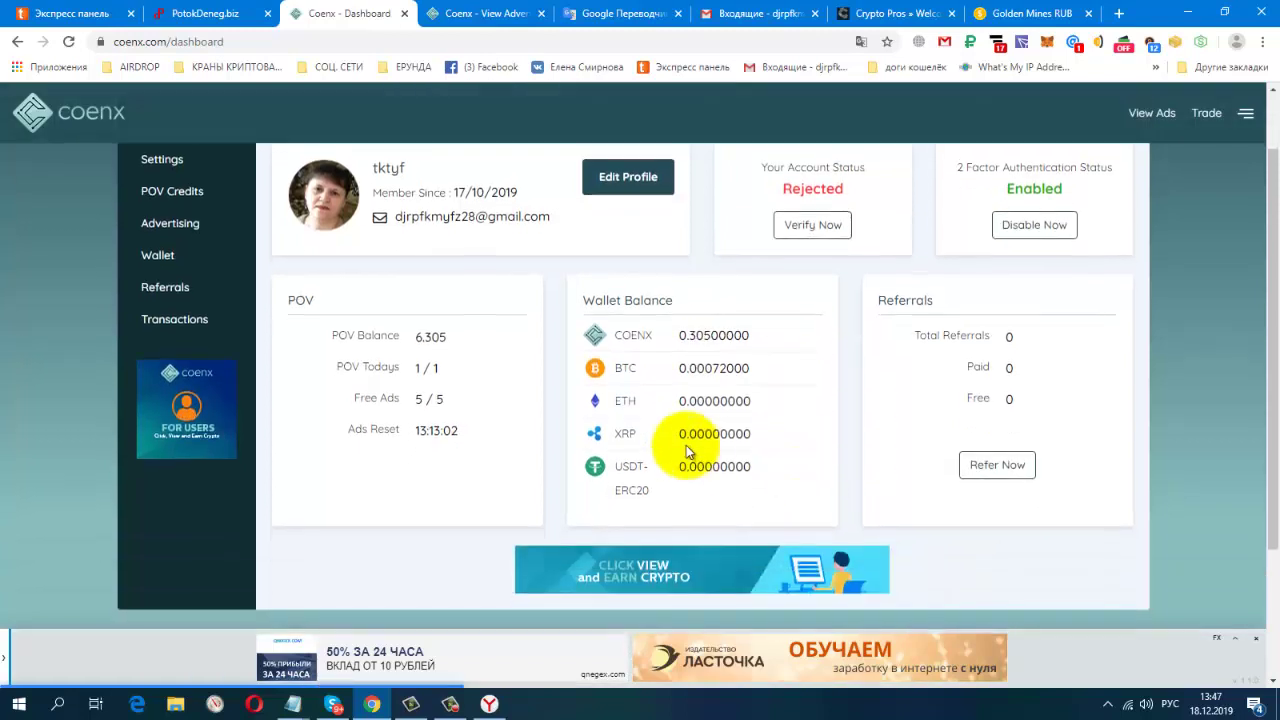
{"action": "left_click_drag", "start_coordinate": [676, 370], "coordinate": [772, 376]}
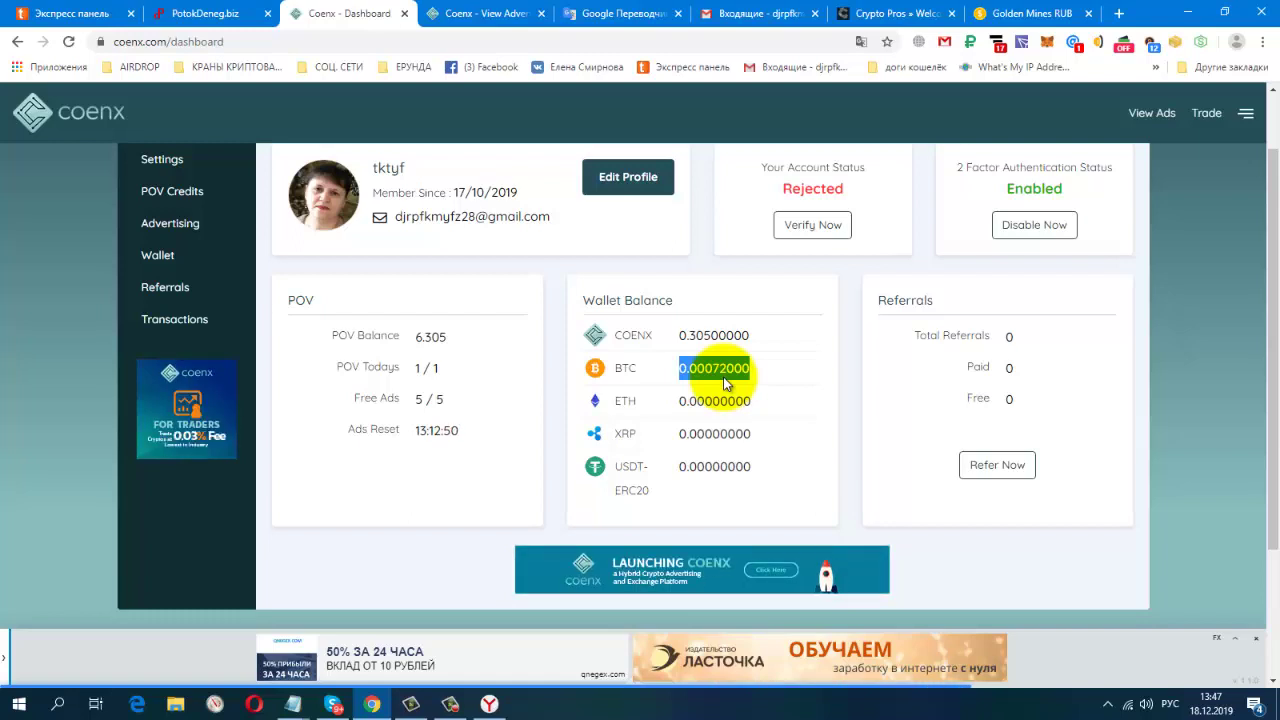
- View the POV Credits purchase page, and open the BTC receiving details from the wallet
{"action": "scroll", "coordinate": [725, 383], "scroll_direction": "up", "scroll_amount": 1}
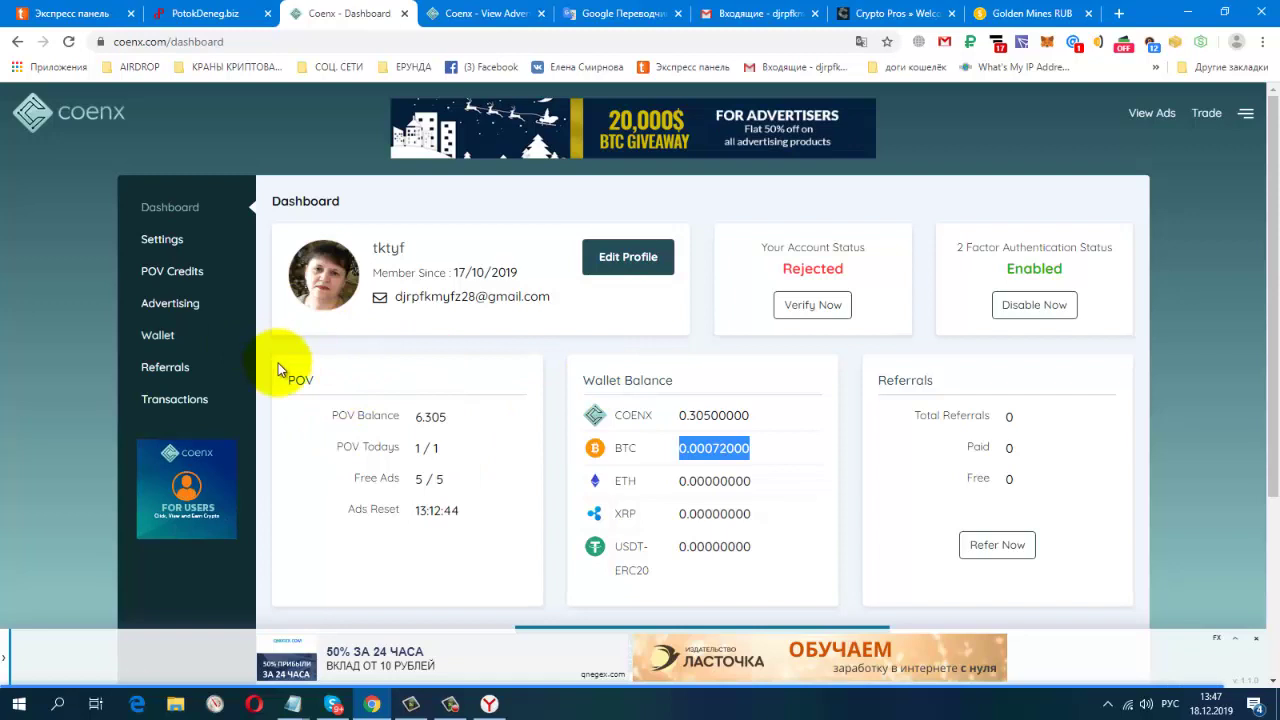
{"action": "left_click", "coordinate": [165, 279]}
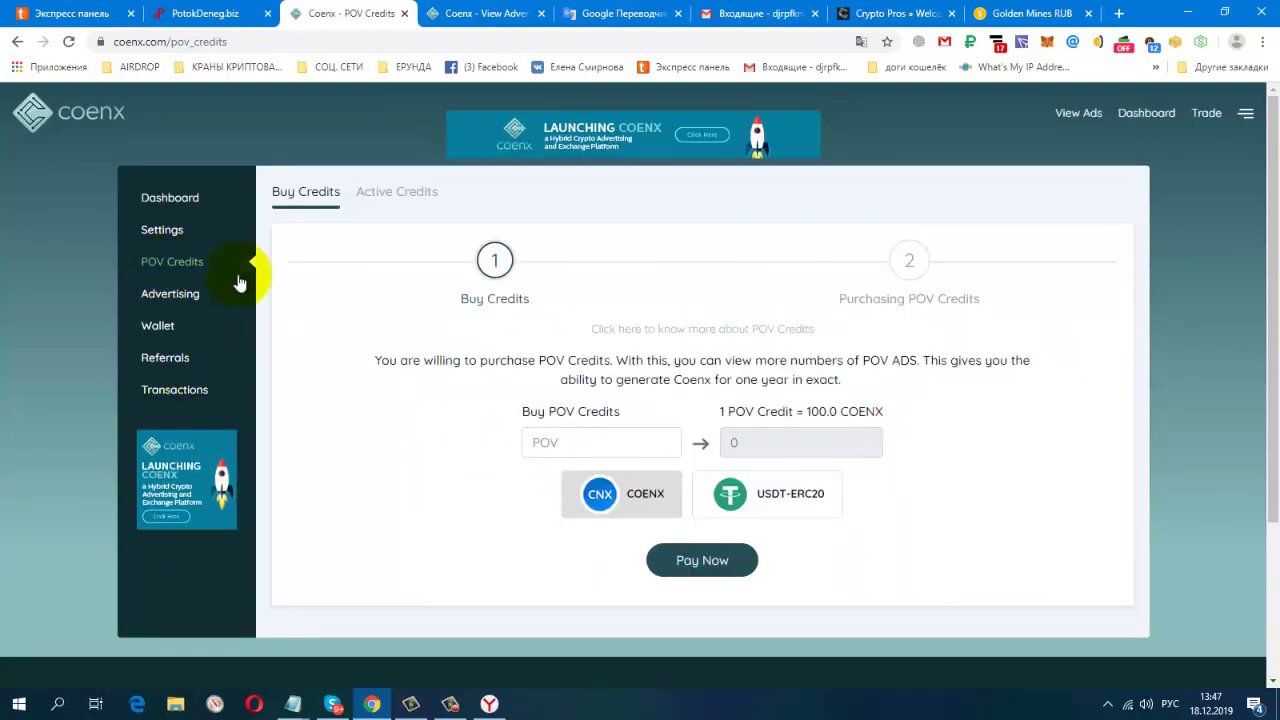
{"action": "left_click", "coordinate": [161, 330]}
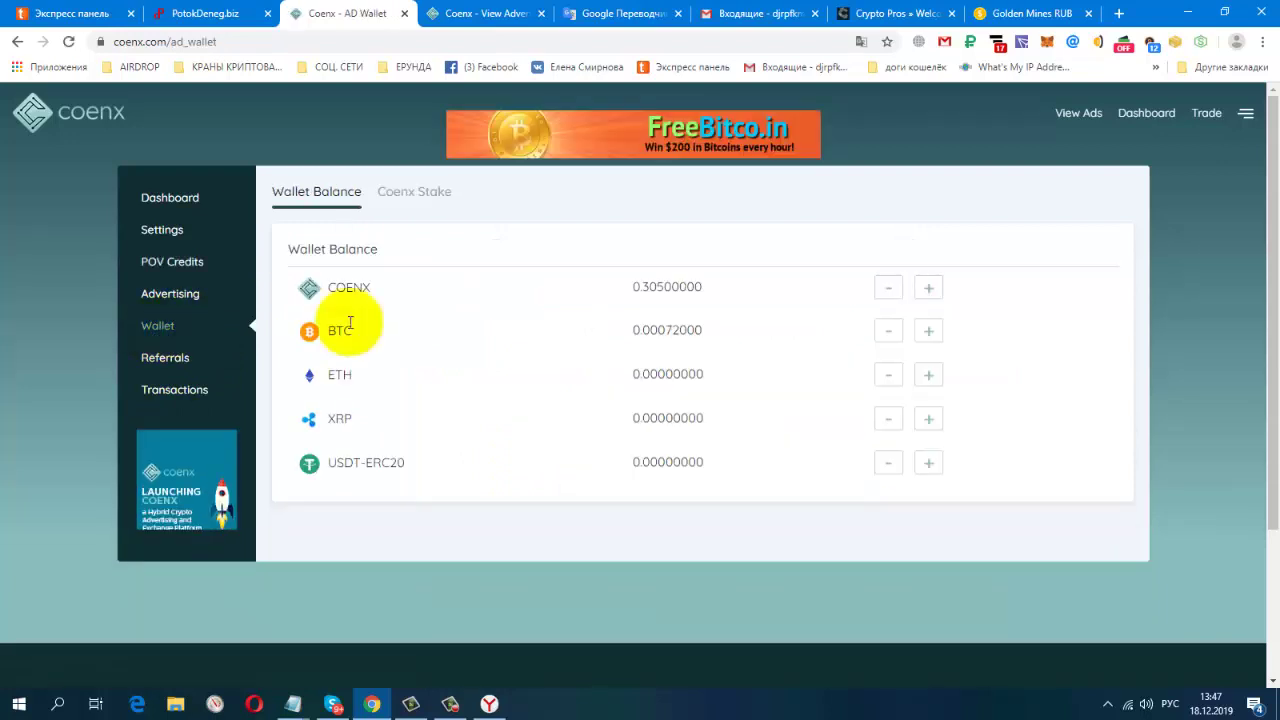
{"action": "left_click", "coordinate": [928, 335]}
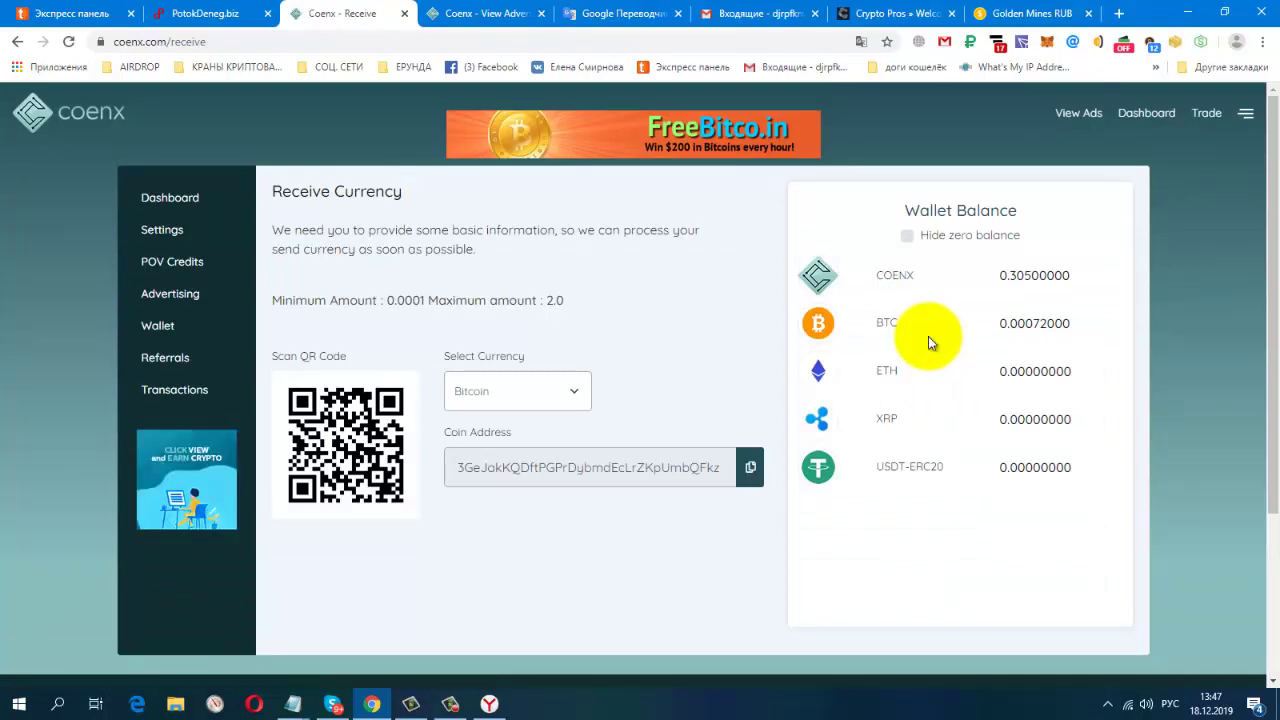
- Open the BTC send form from the wallet and review its withdrawal limits and fees
{"action": "left_click", "coordinate": [158, 332]}
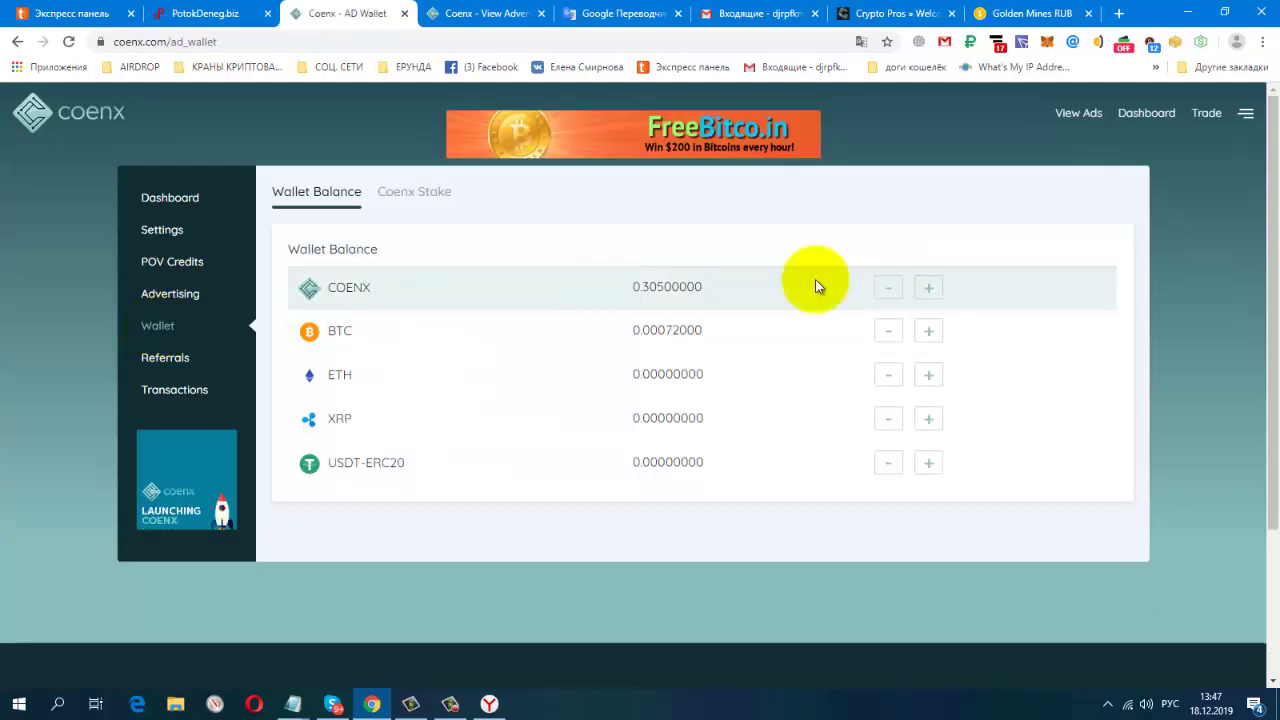
{"action": "left_click", "coordinate": [888, 333]}
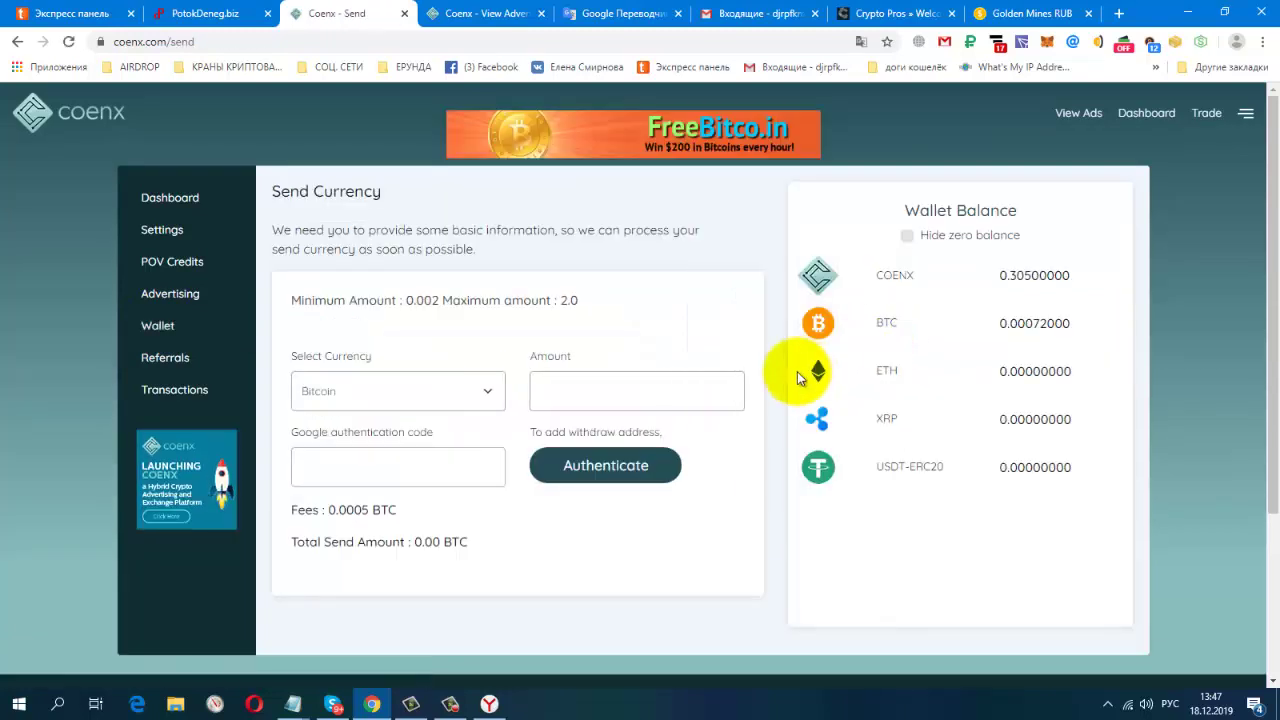
{"action": "scroll", "coordinate": [797, 371], "scroll_direction": "down", "scroll_amount": 1}
{"action": "scroll", "coordinate": [797, 371], "scroll_direction": "up", "scroll_amount": 1}
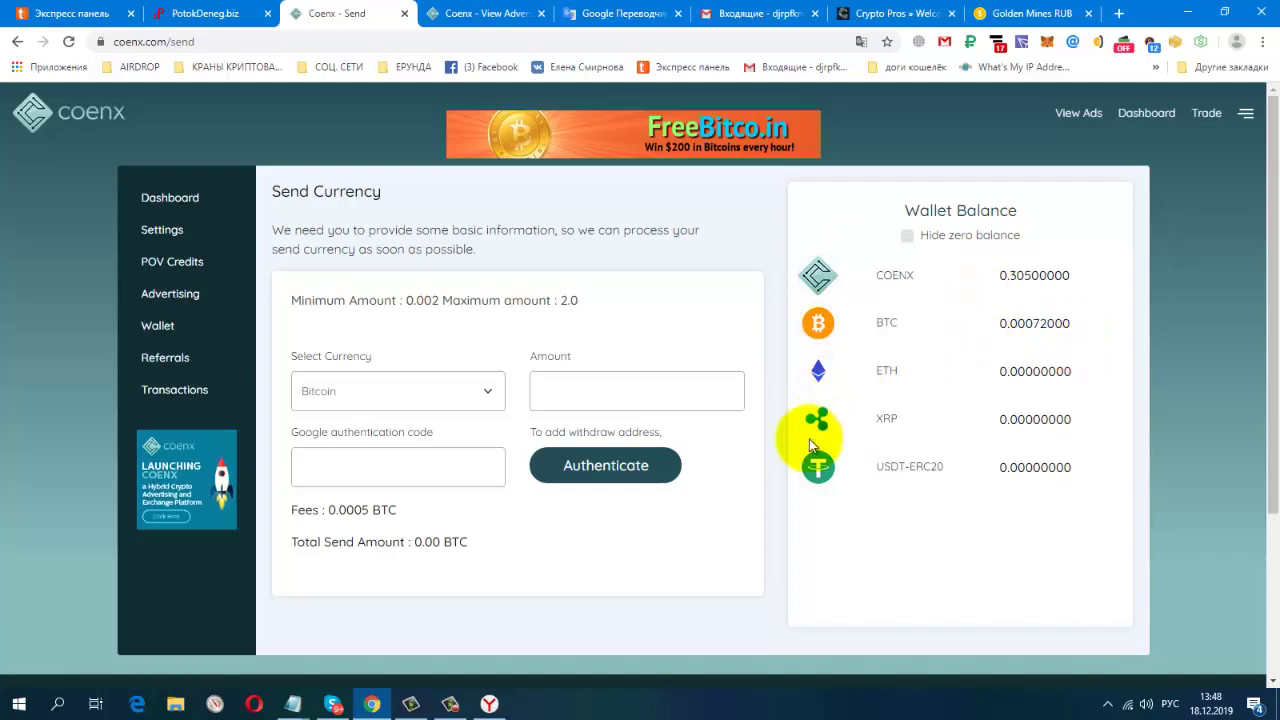
- Highlight the referral link on the Referrals page, and go back to the dashboard
{"action": "left_click", "coordinate": [166, 366]}
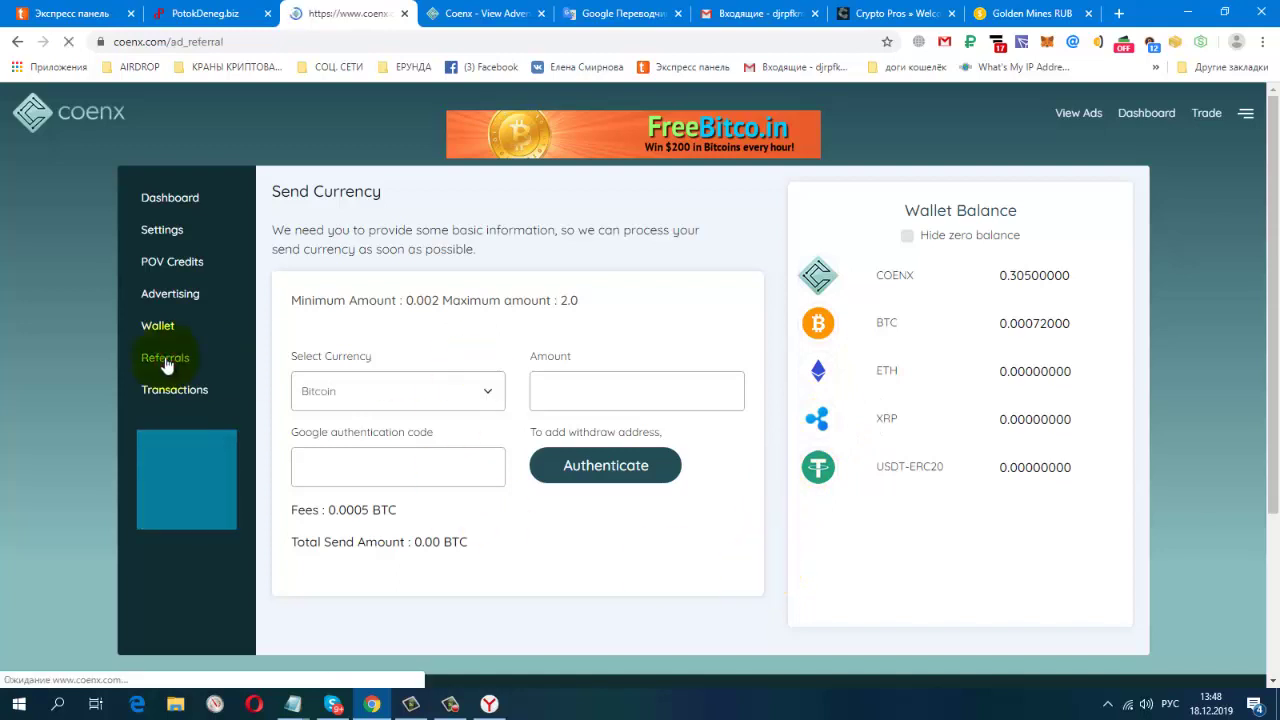
{"action": "left_click_drag", "start_coordinate": [660, 297], "coordinate": [277, 292]}
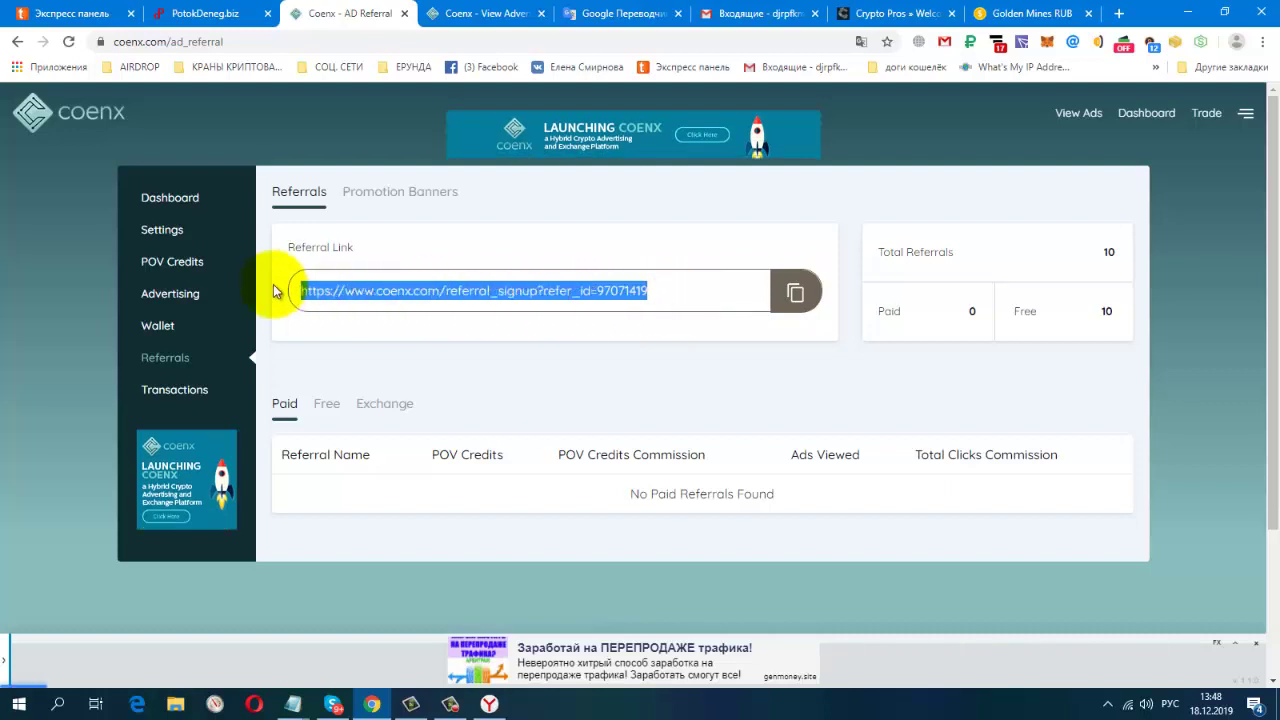
{"action": "left_click", "coordinate": [166, 200]}
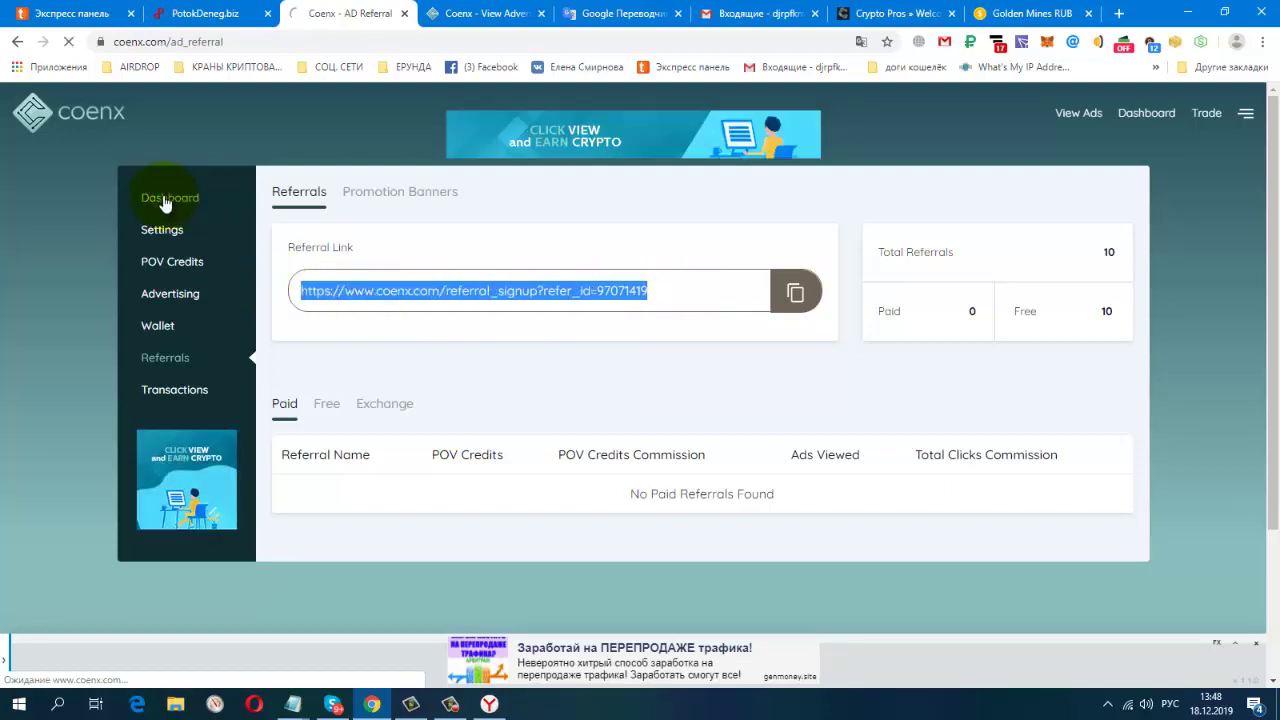